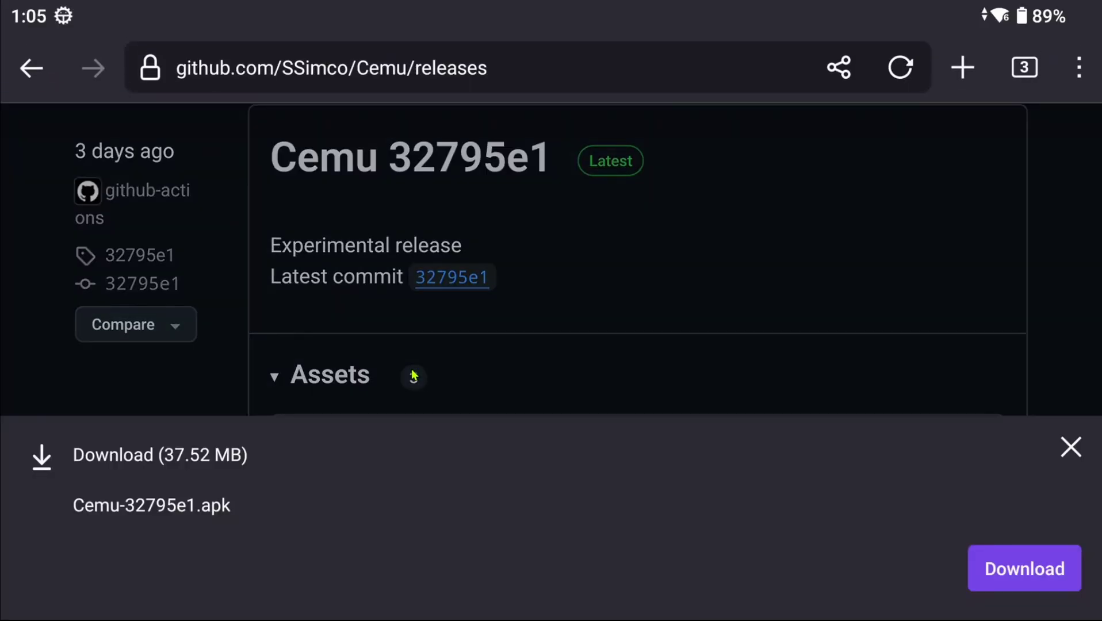
- Download and install Cemu-32795e1.apk from GitHub, then launch Cemu and open its Game paths list
left_click(1031, 575)
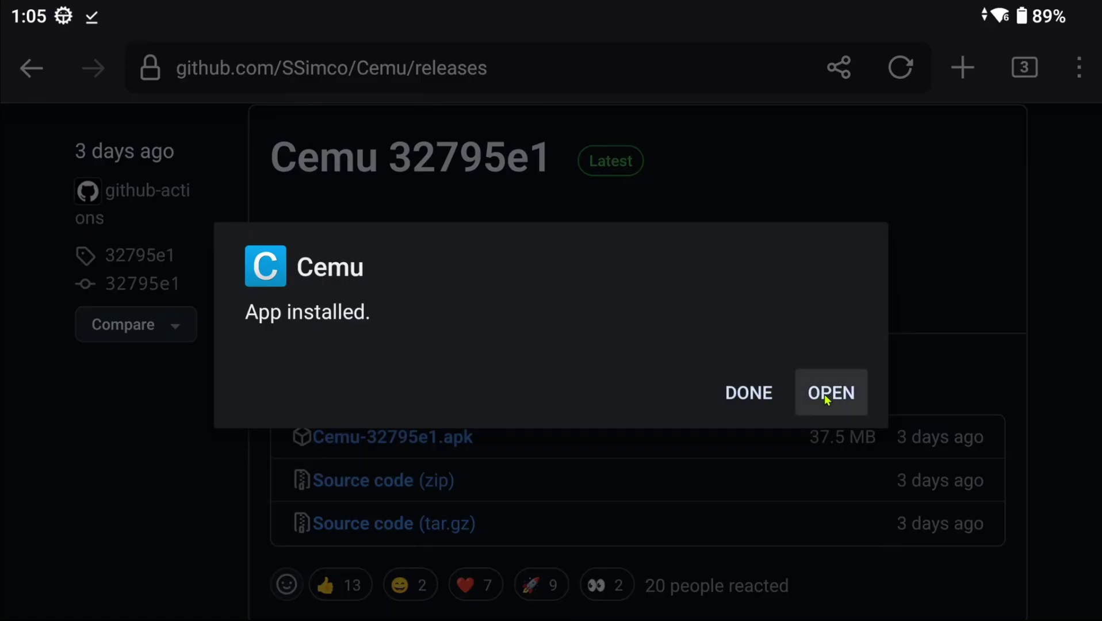
left_click(826, 395)
left_click(1067, 92)
left_click(446, 201)
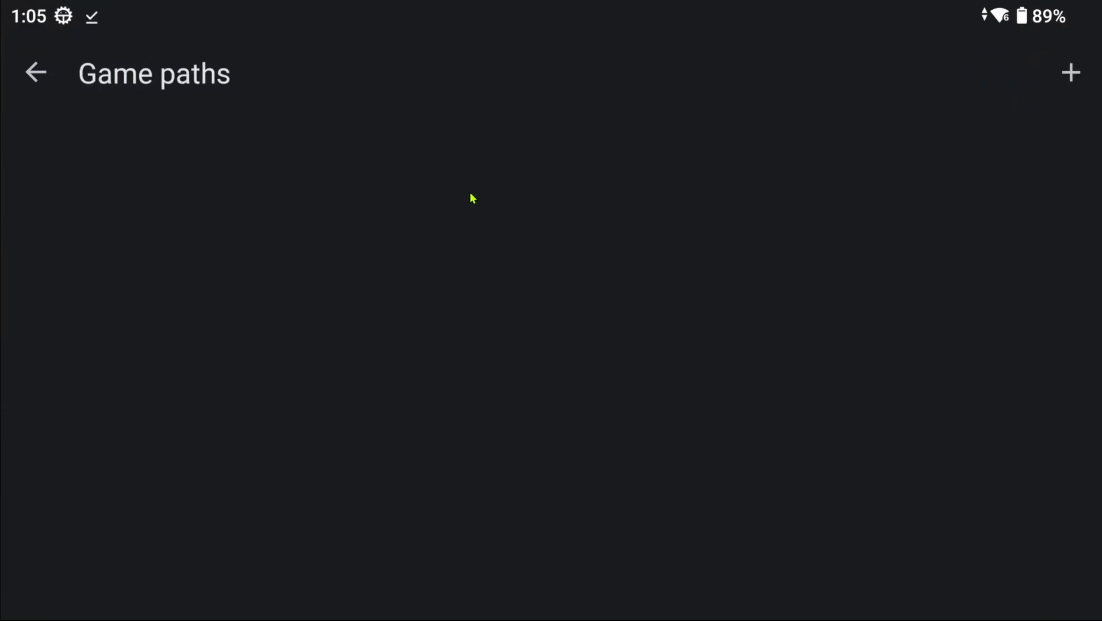
- Add disk > ROMS > Wii as a Cemu game path, allowing folder access
left_click(1071, 75)
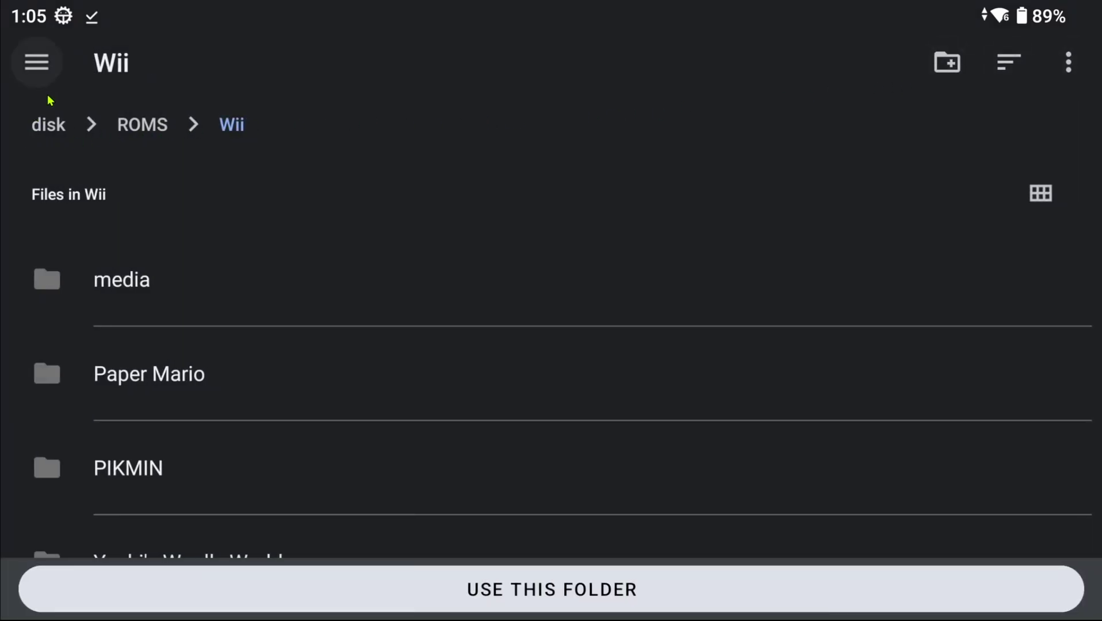
left_click_drag(463, 502, 525, 426)
left_click(522, 604)
left_click(800, 396)
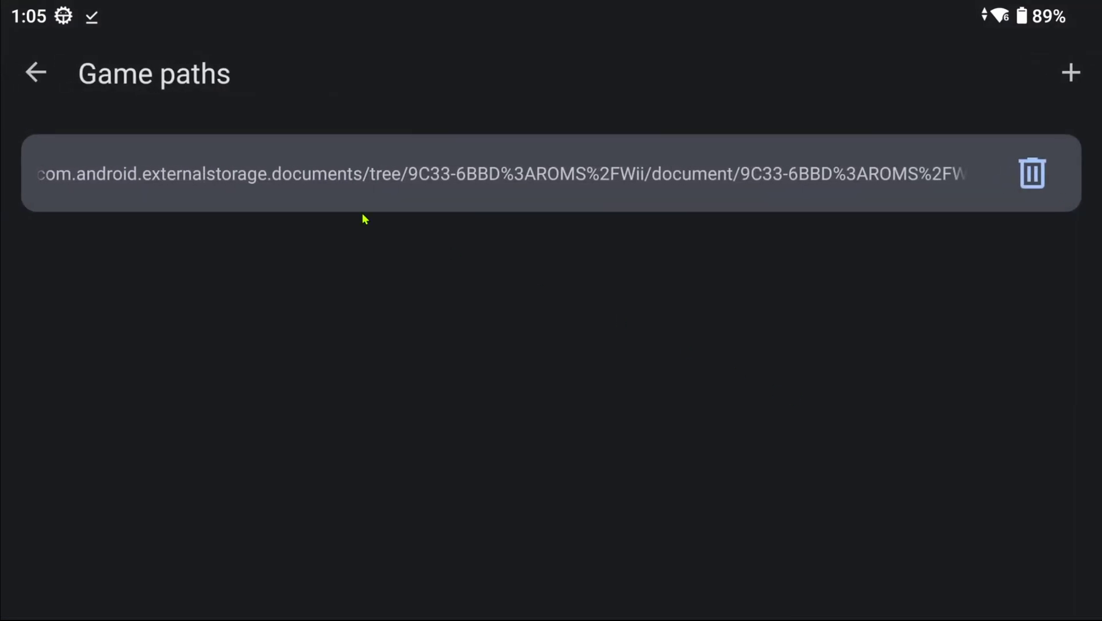
left_click(38, 75)
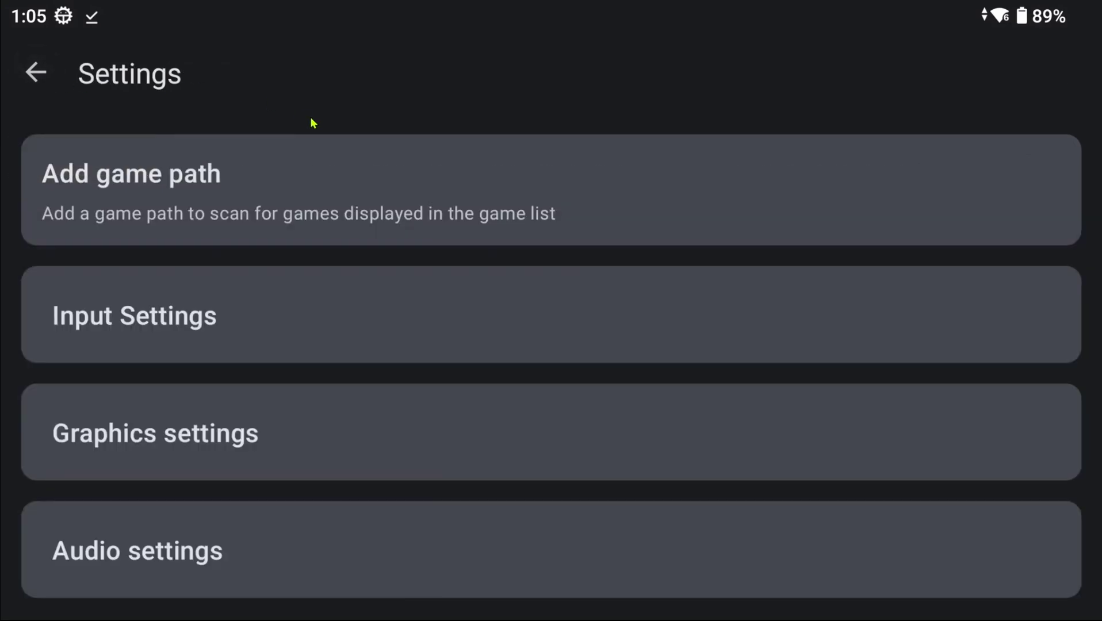
- Open Input Settings and take a look at the input overlay settings
left_click(281, 311)
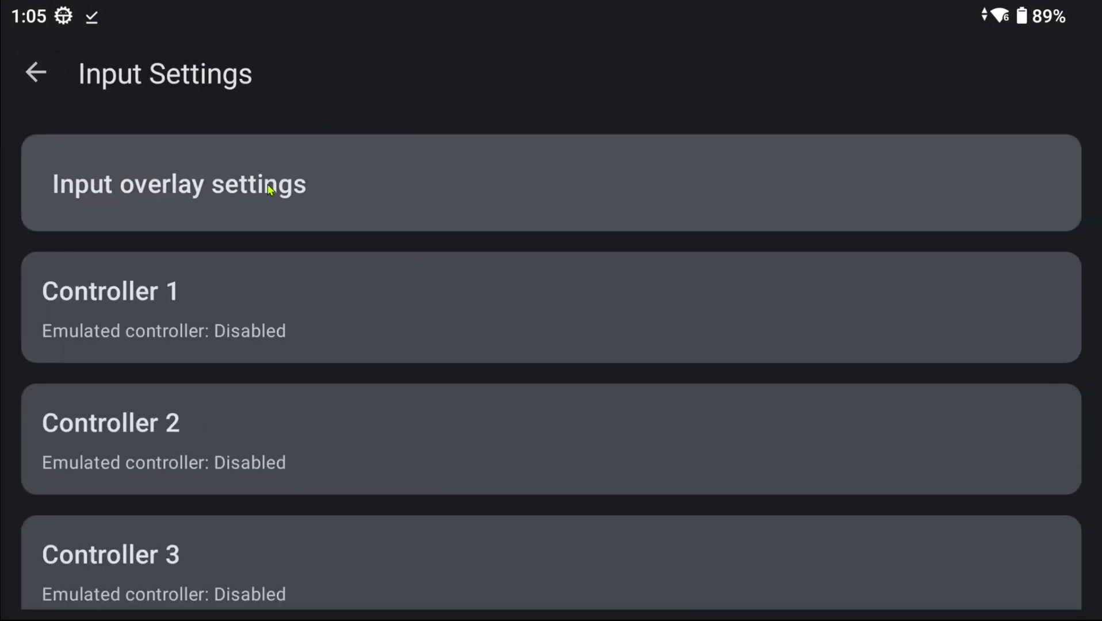
left_click(269, 189)
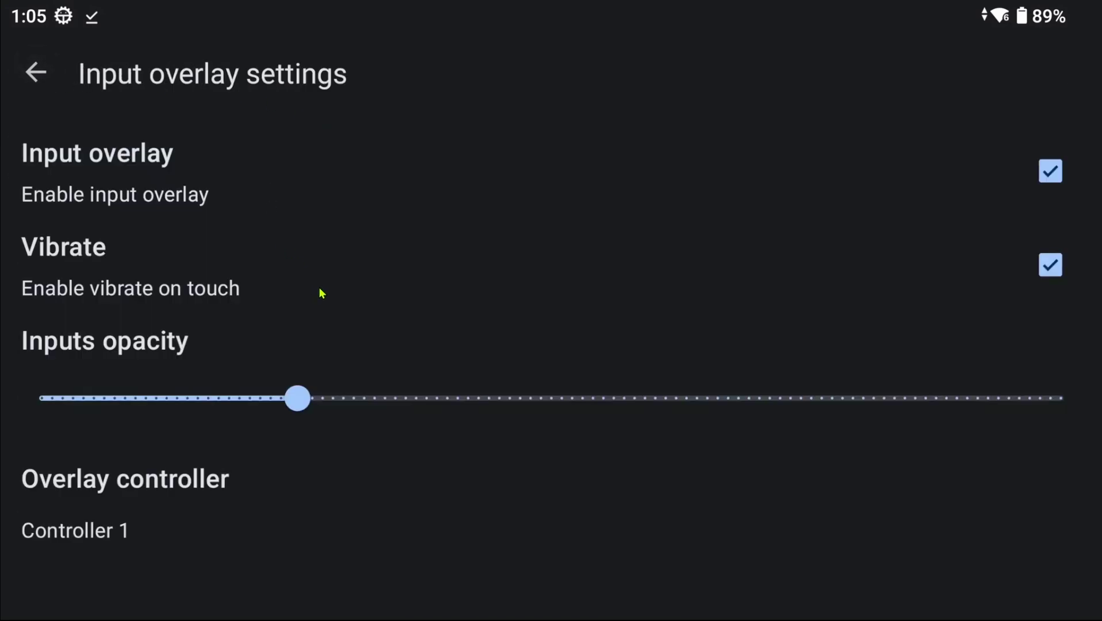
left_click(38, 74)
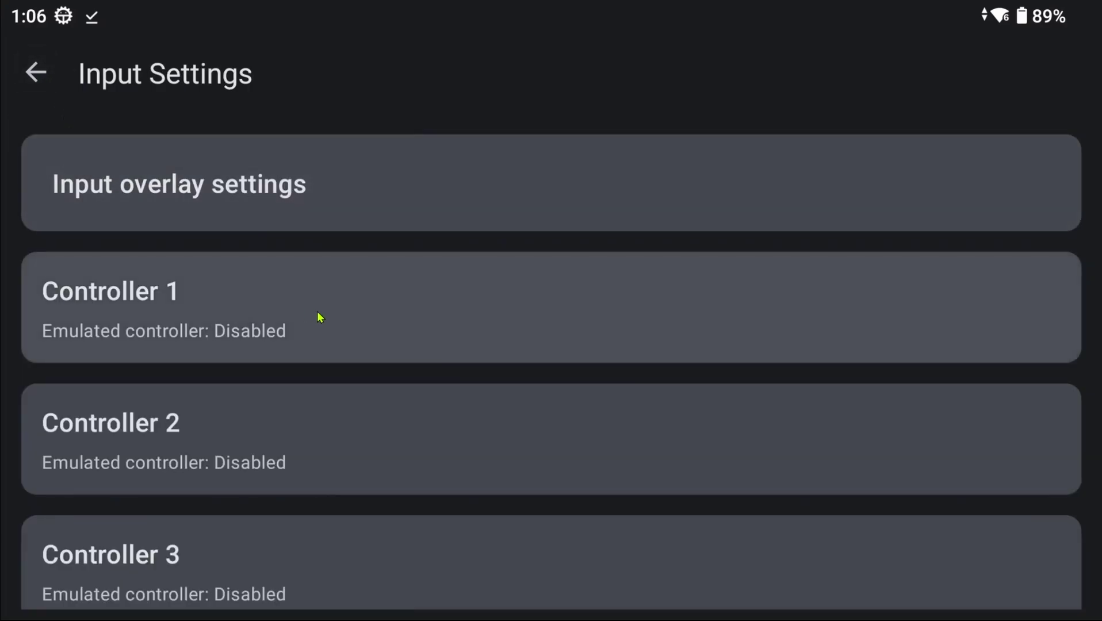
- Set Controller 1's emulated controller to Wii U GamePad
left_click(337, 318)
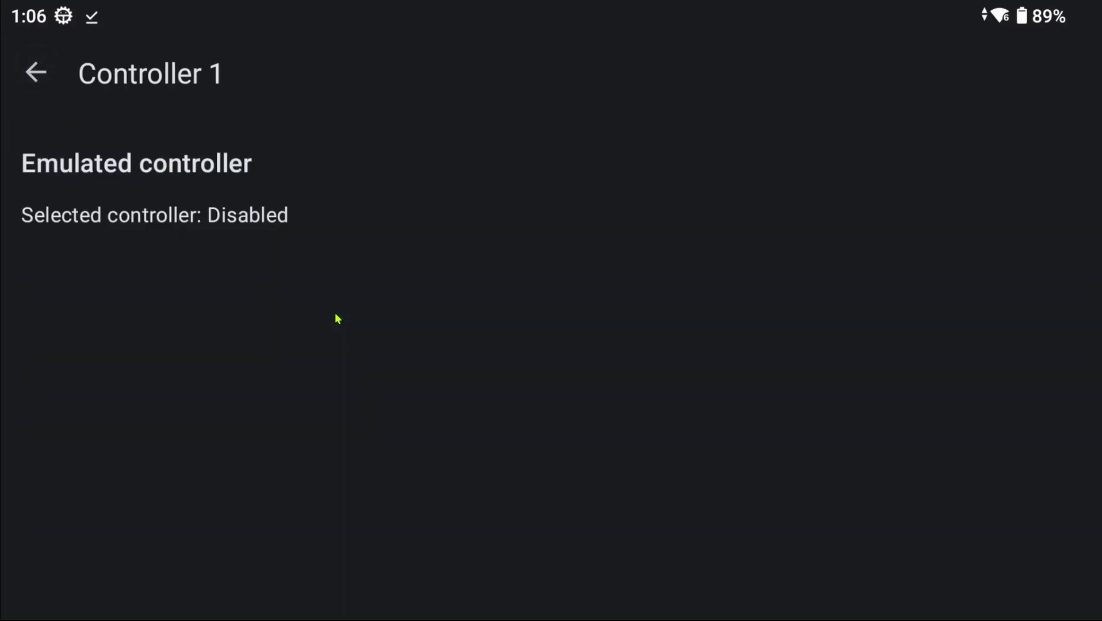
left_click(277, 193)
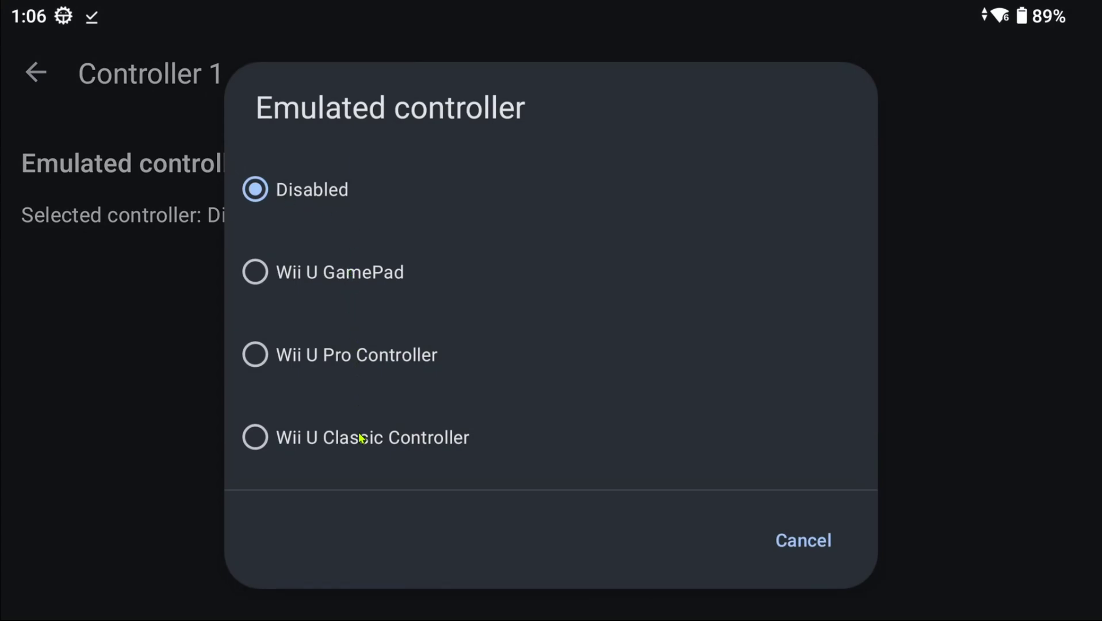
left_click(261, 273)
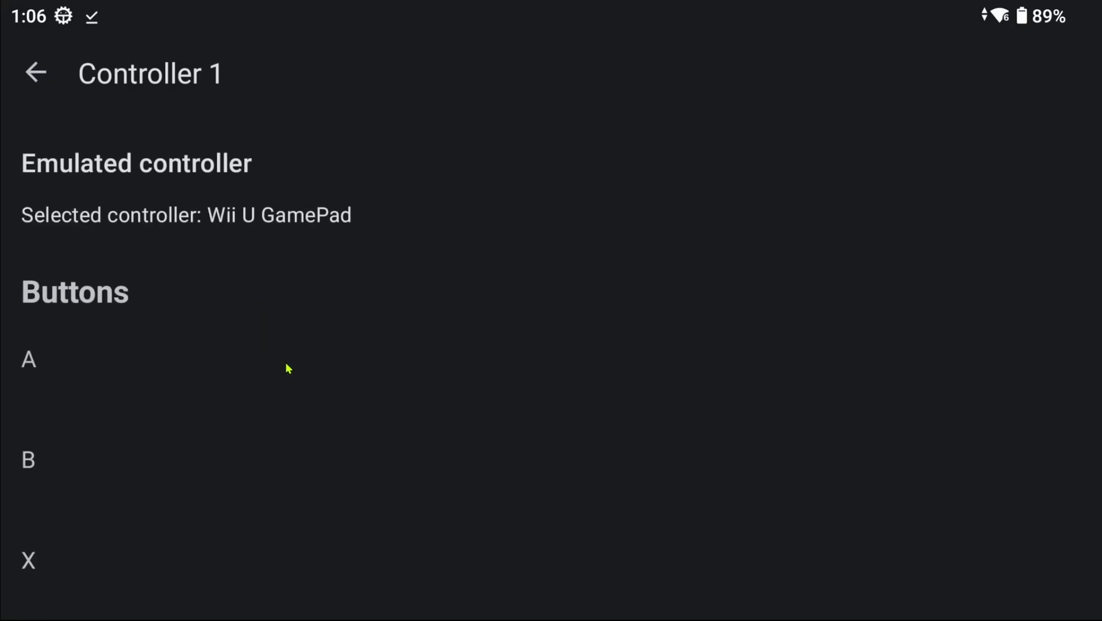
scroll(287, 371, "down", 10)
scroll(289, 391, "up", 8)
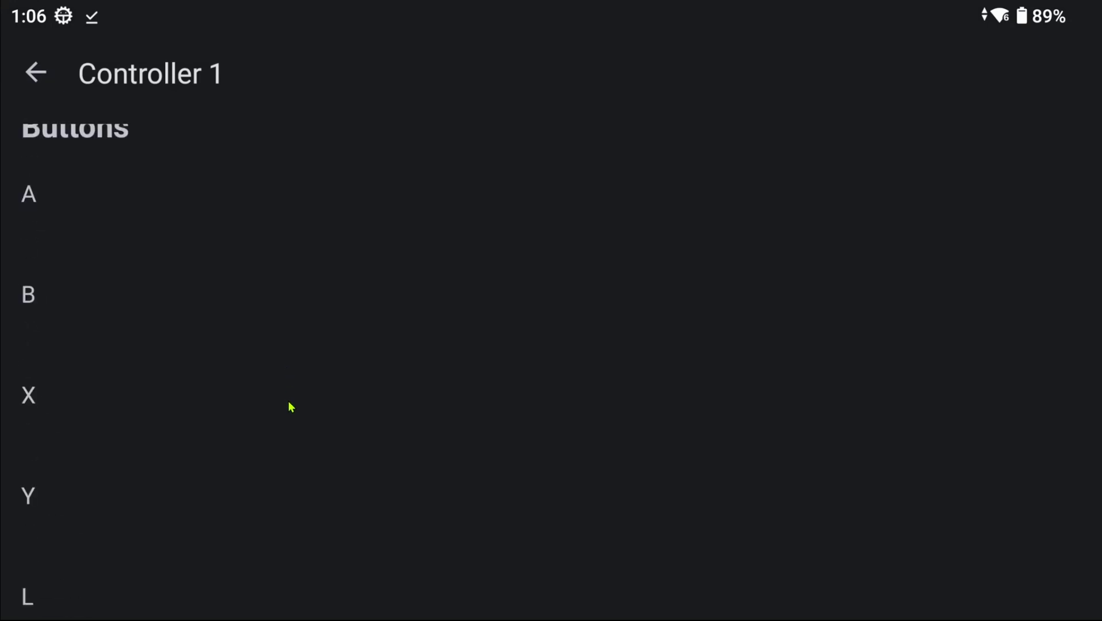
scroll(291, 407, "up", 3)
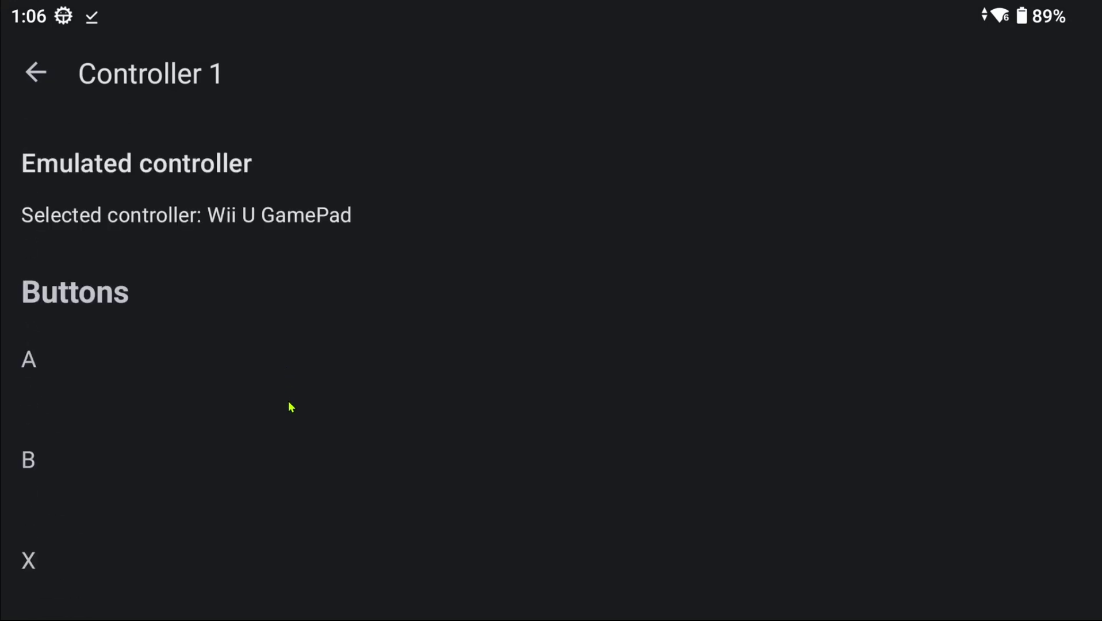
left_click(36, 73)
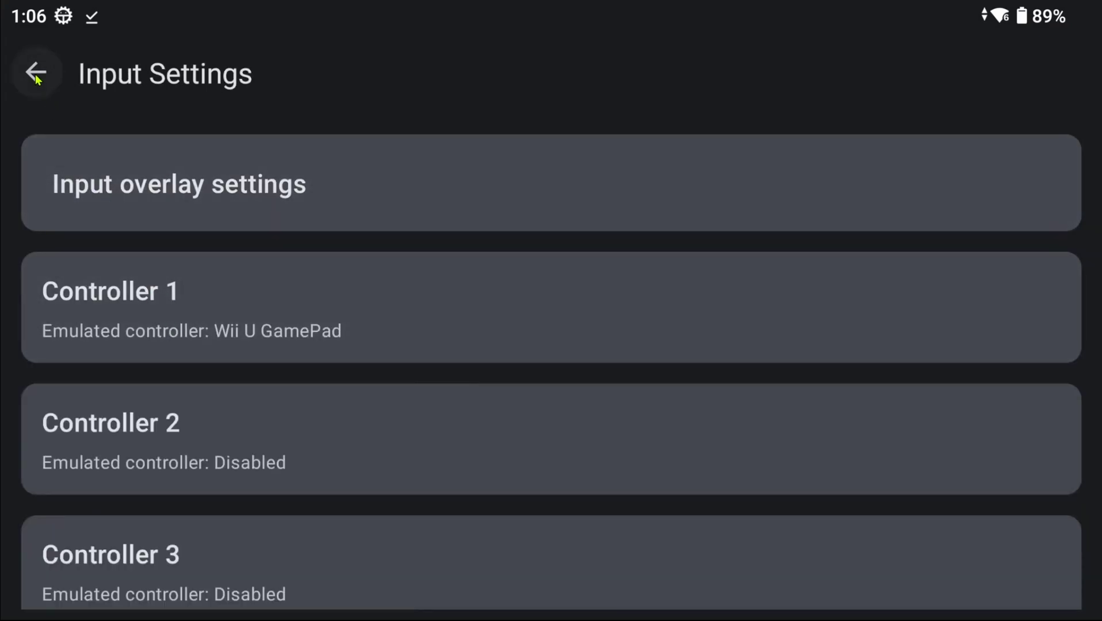
left_click(36, 75)
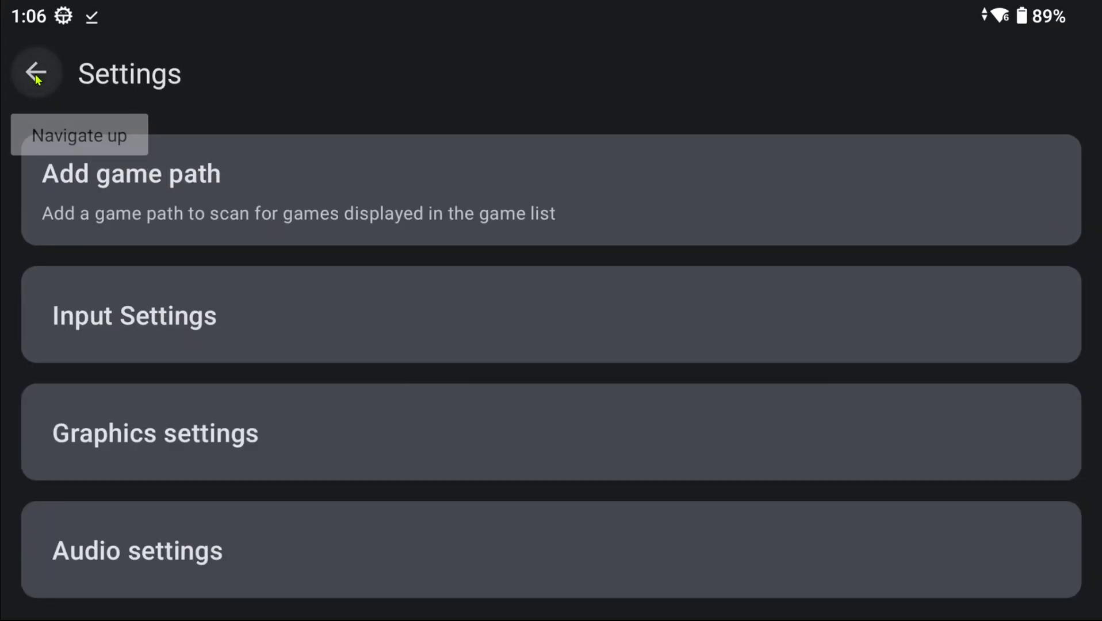
- Check the graphics settings' VSync choices, leaving VSync Off
left_click(251, 432)
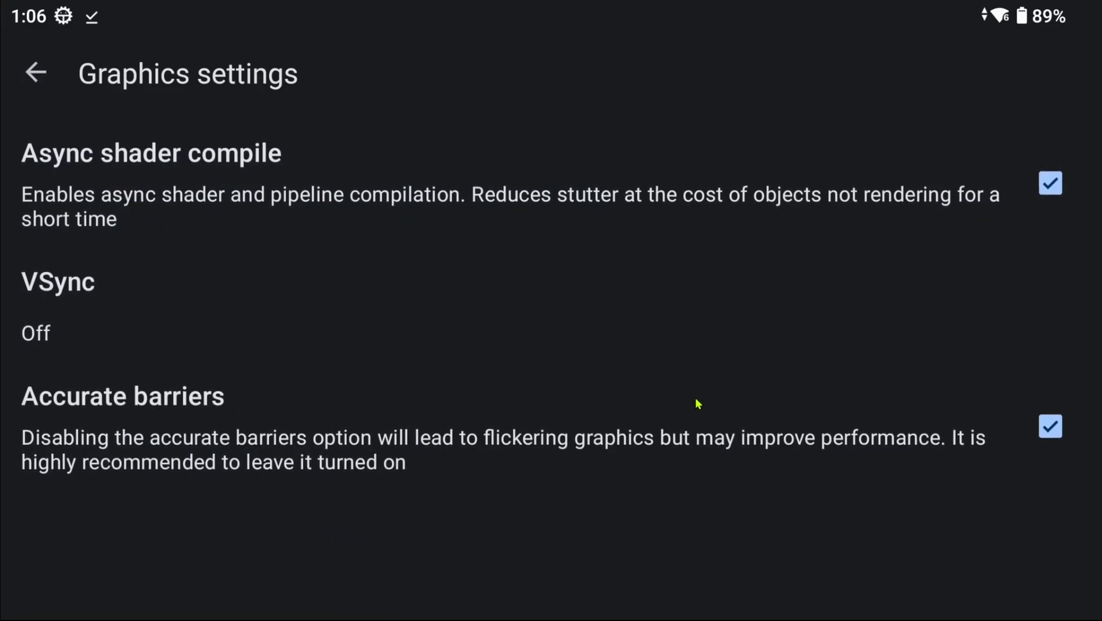
left_click(389, 321)
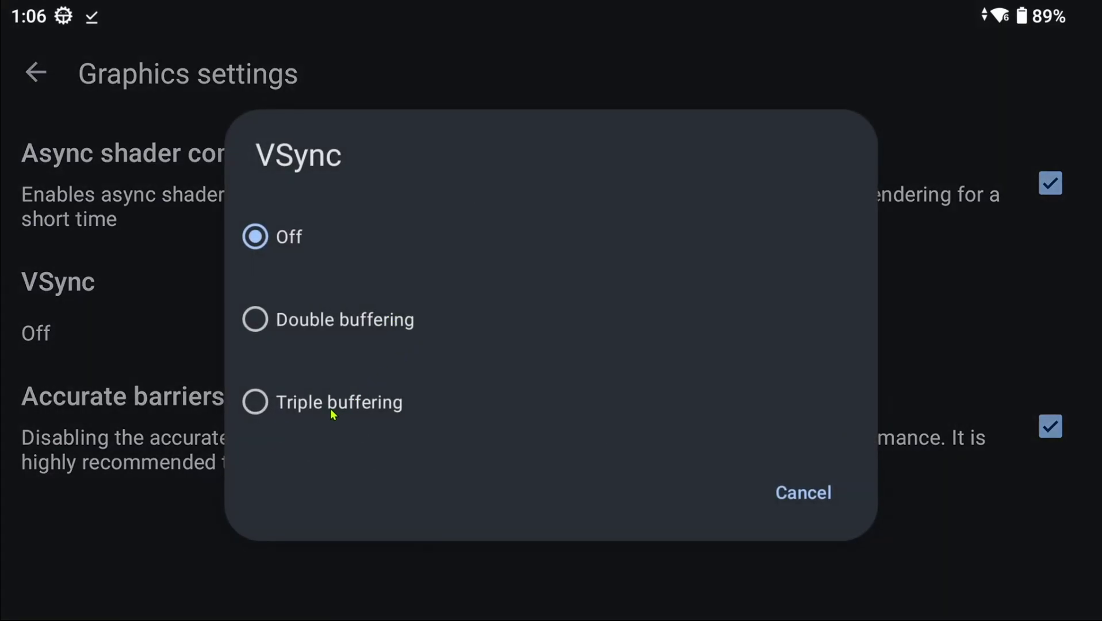
key("Escape")
key("Escape")
- Look through the audio settings and return to the main settings
left_click(230, 410)
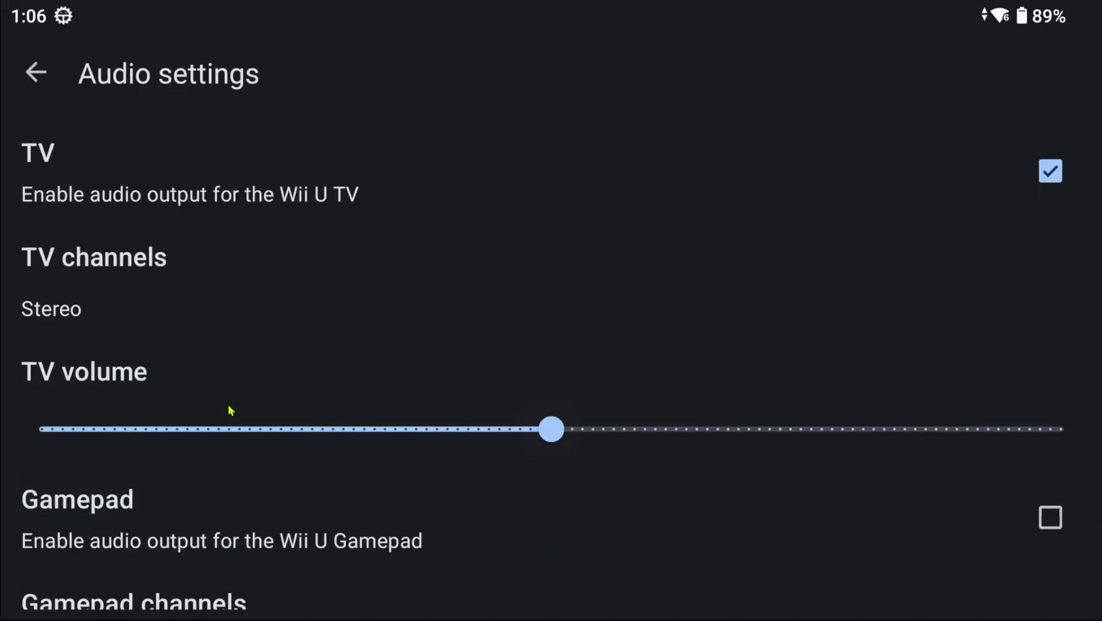
scroll(305, 295, "down", 3)
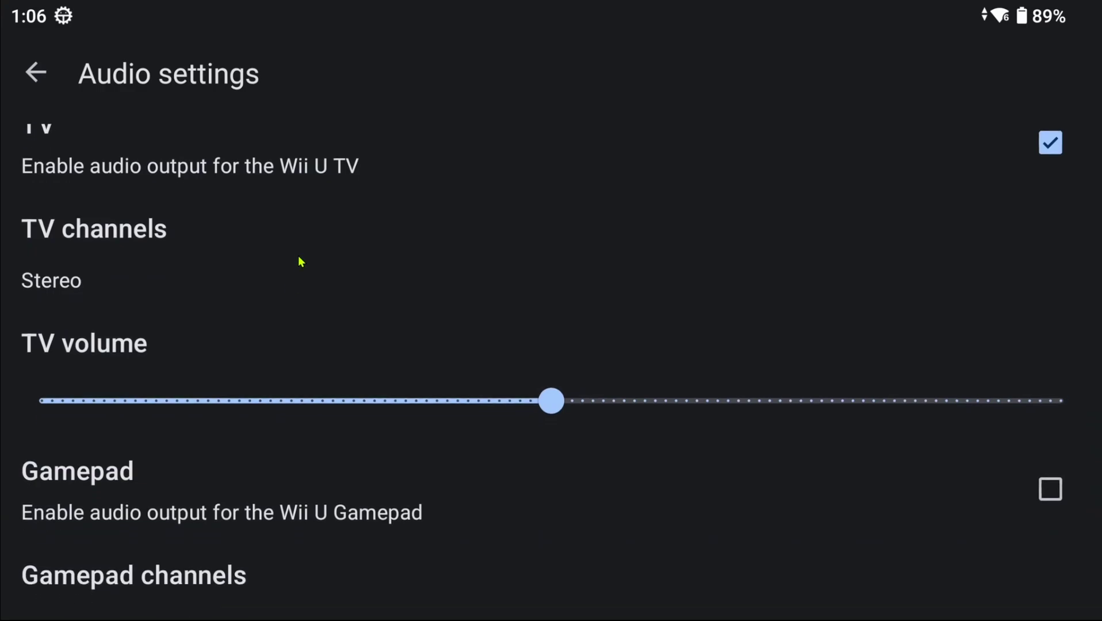
key("Escape")
- Download the latest graphic packs from the Graphic packs page
left_click(256, 446)
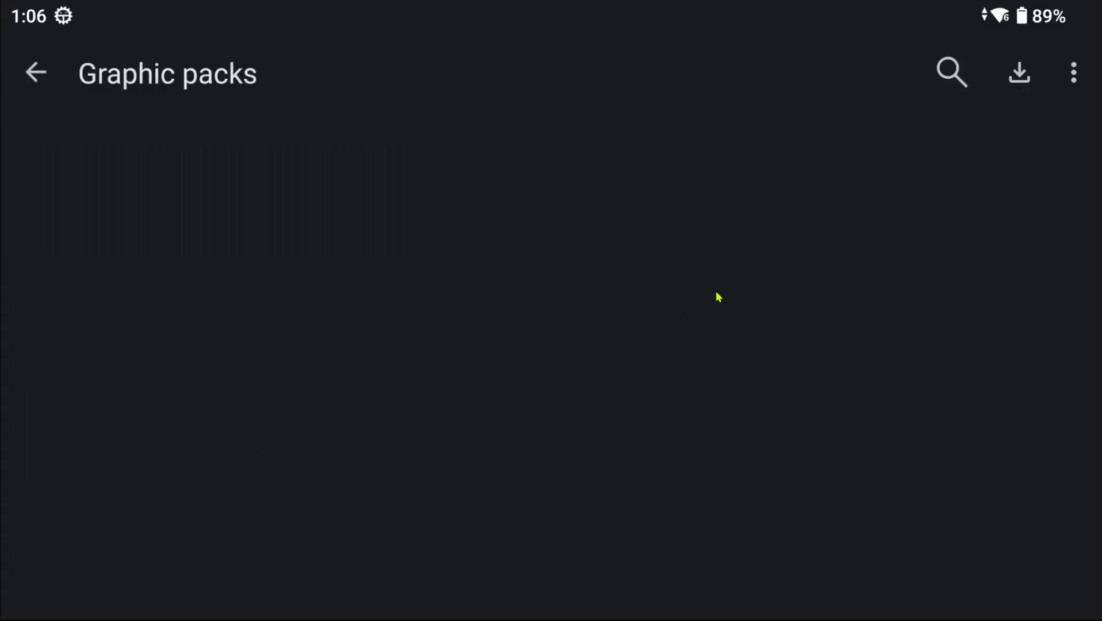
left_click(1017, 75)
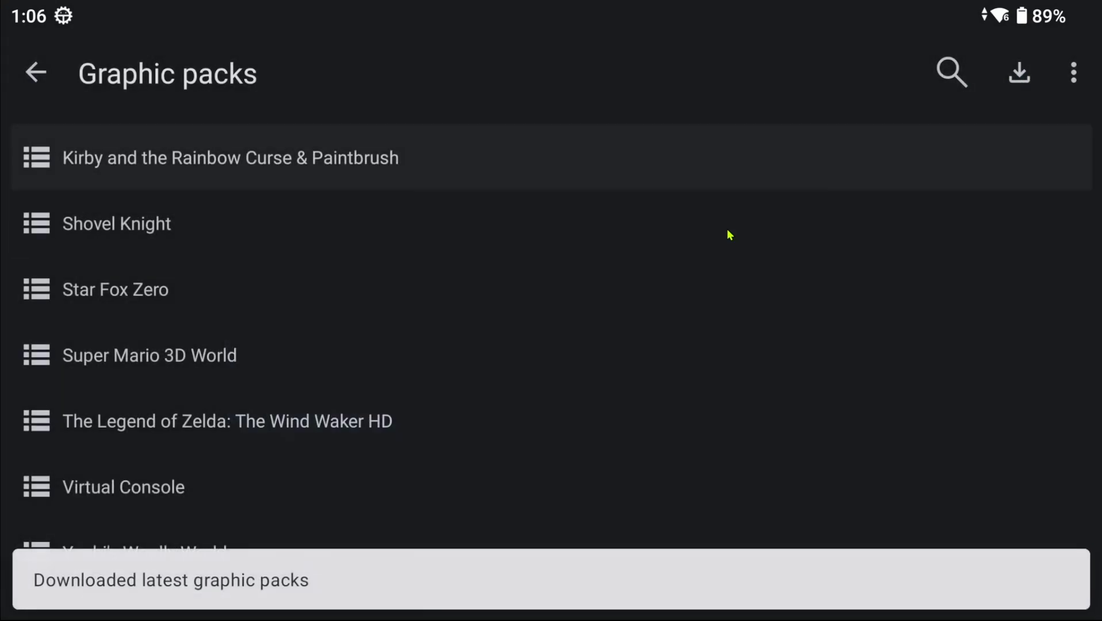
scroll(414, 287, "up", 1)
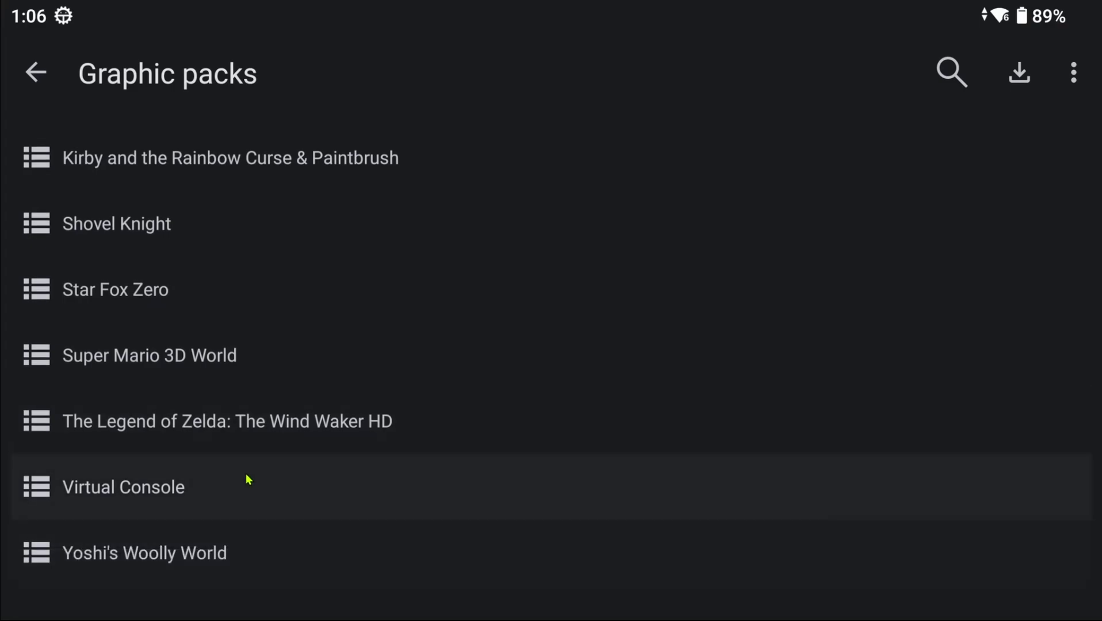
- Scroll through the Overlay settings showing FPS, draw calls and CPU usage options
key("Escape")
left_click(208, 549)
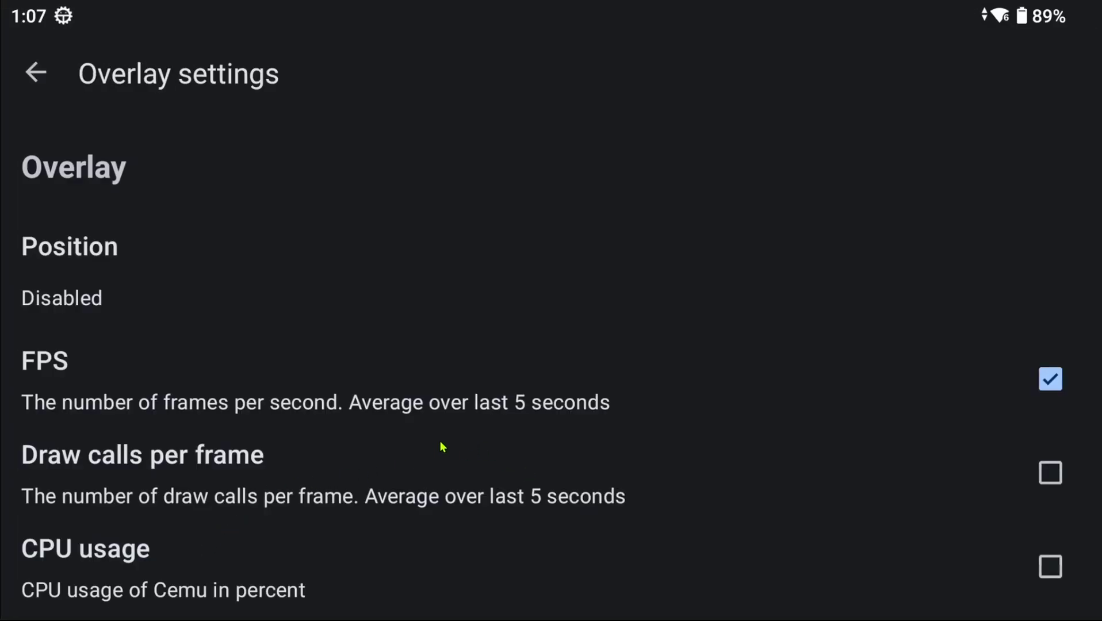
left_click_drag(442, 456, 468, 263)
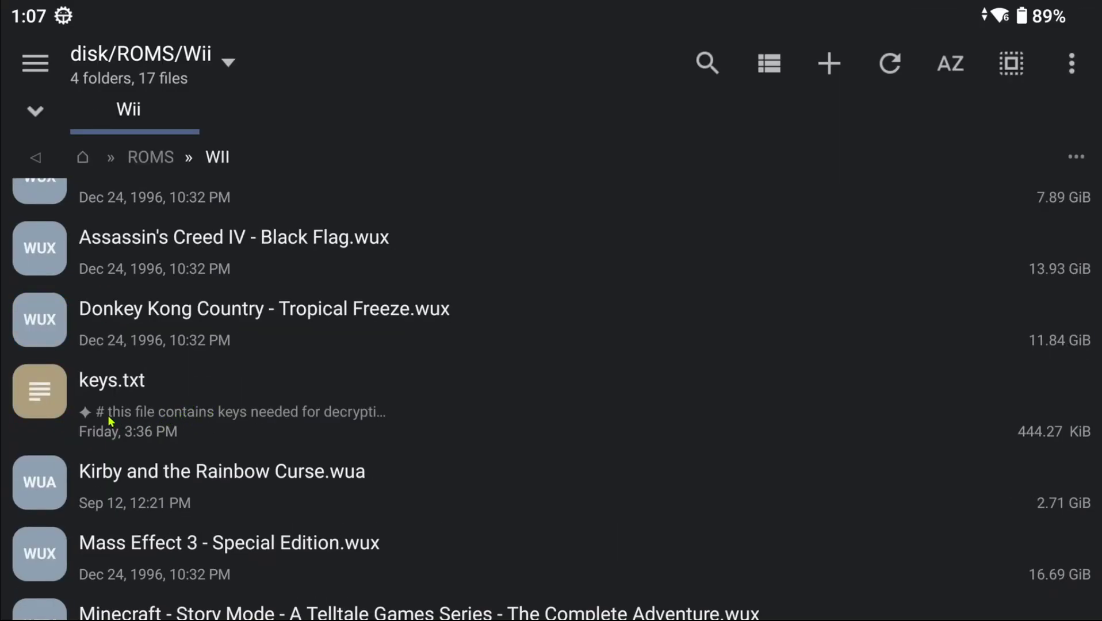
- Copy keys.txt from ROMS/Wii and browse a new tab to Android/data/info.cemu.Cemu
left_click(141, 412)
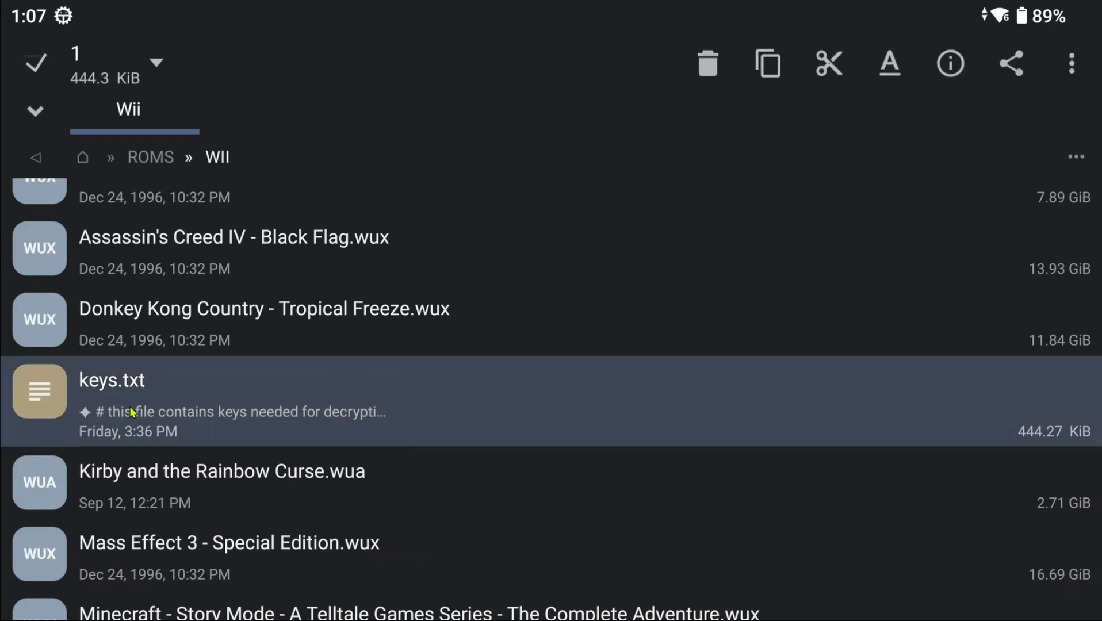
left_click(774, 63)
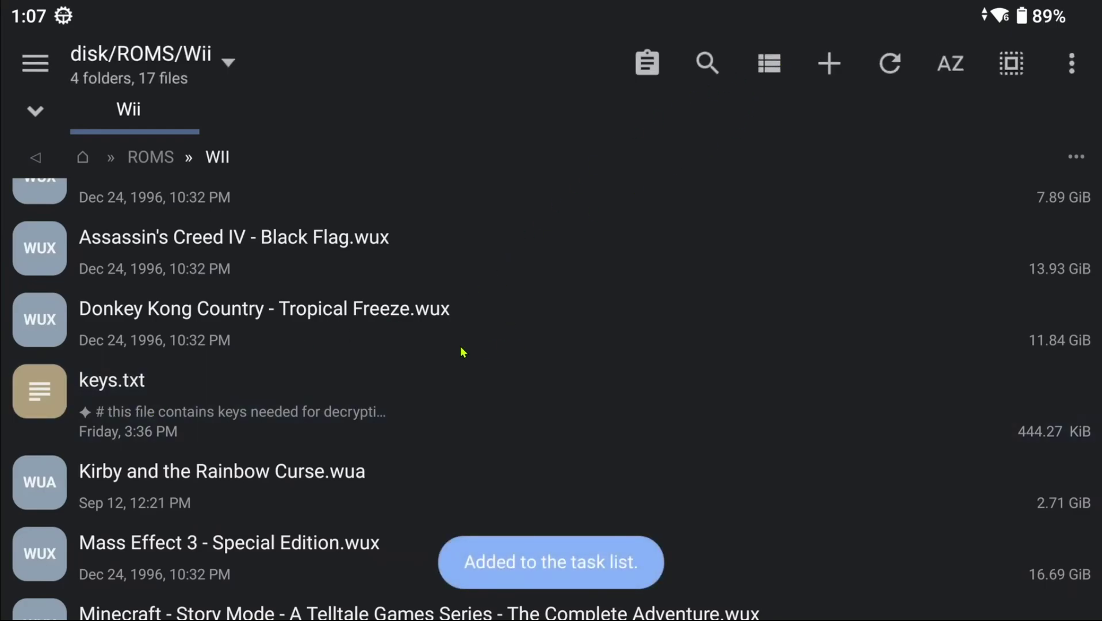
key("ctrl+t")
scroll(126, 497, "down", 1)
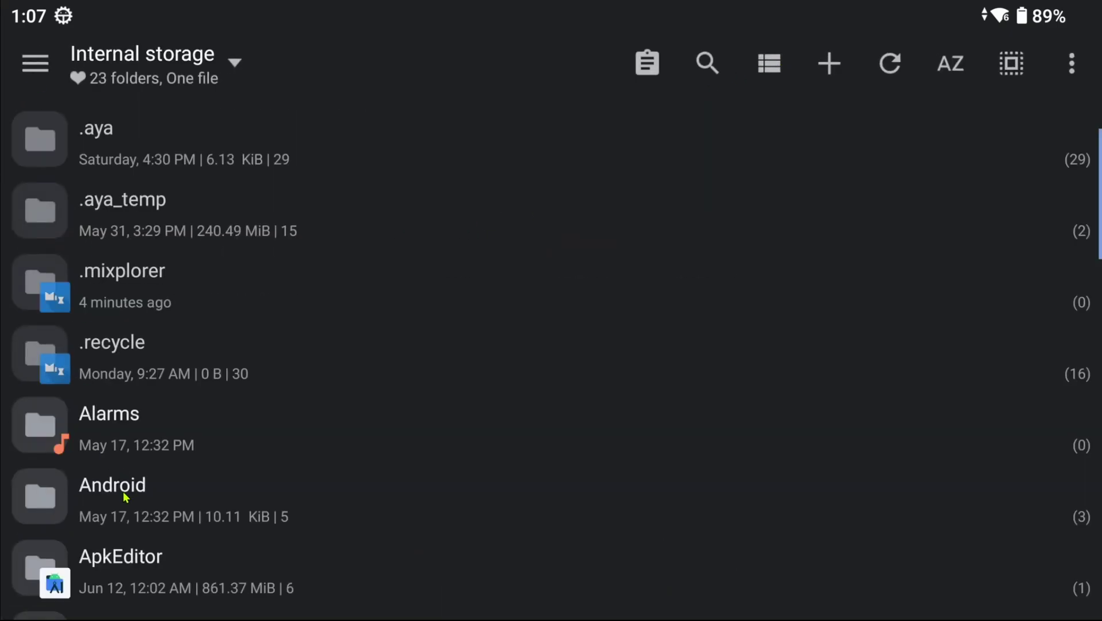
left_click(126, 496)
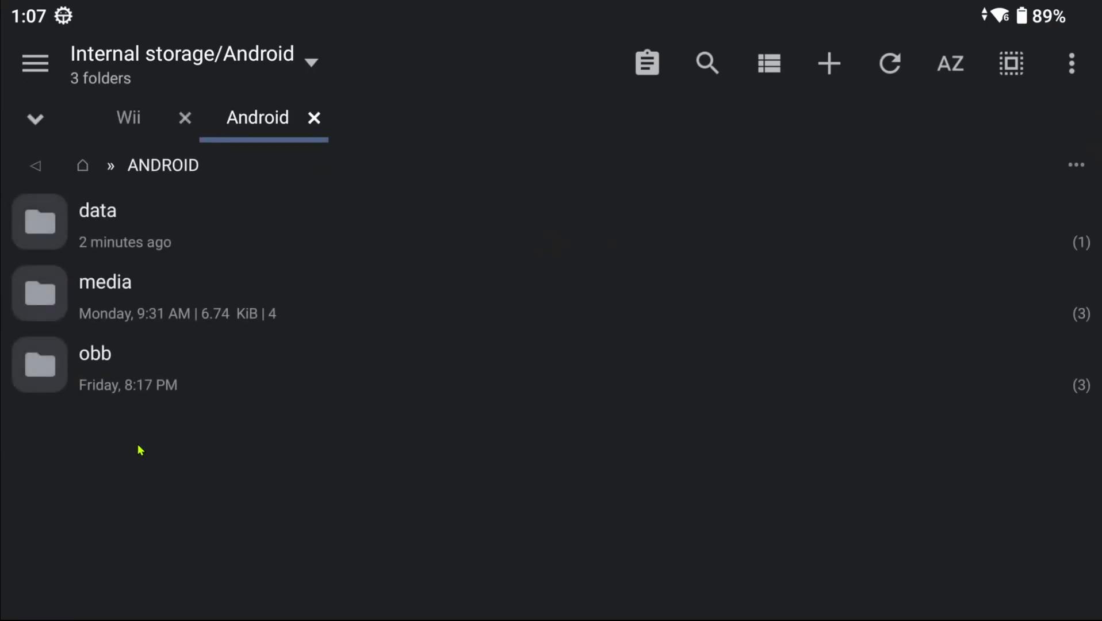
left_click(167, 233)
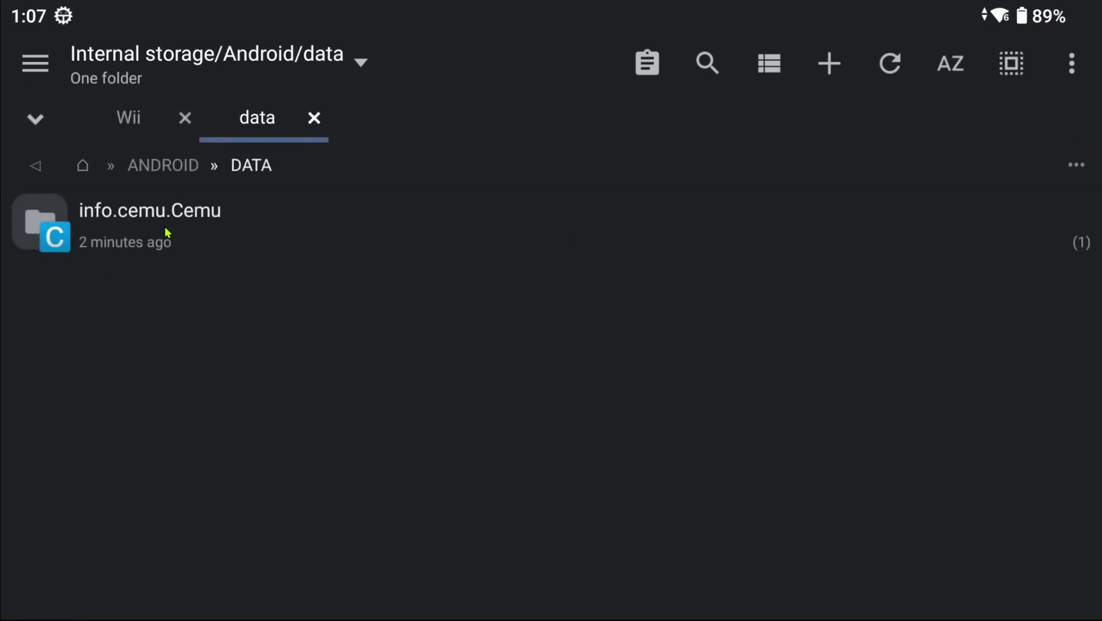
left_click(166, 233)
- Paste keys.txt into Cemu's files folder, replacing the existing keys.txt
left_click(166, 232)
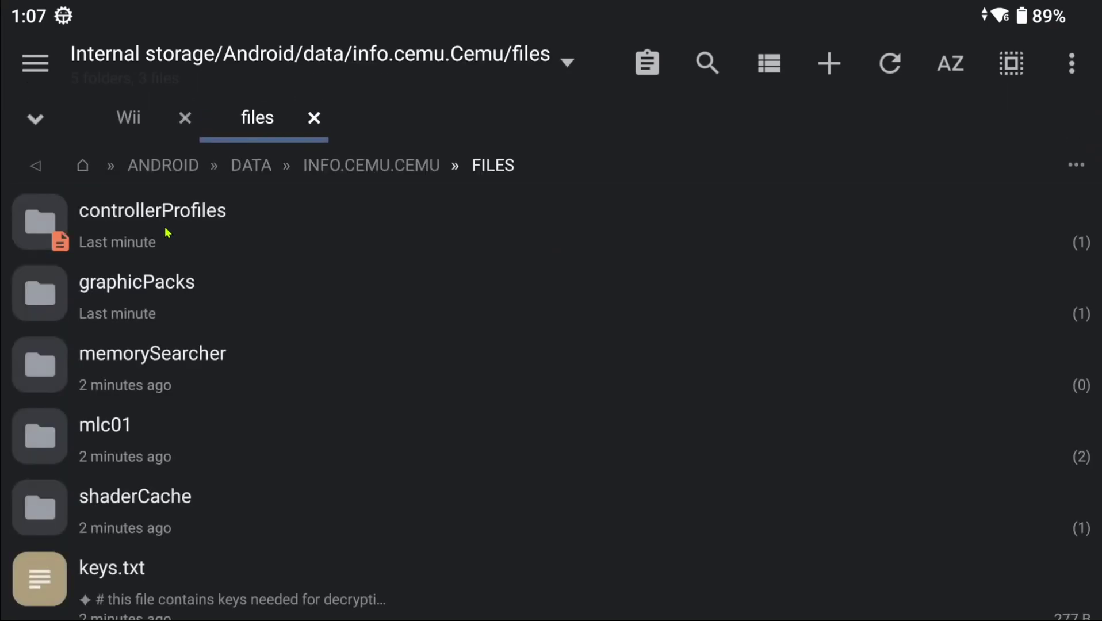
left_click(648, 65)
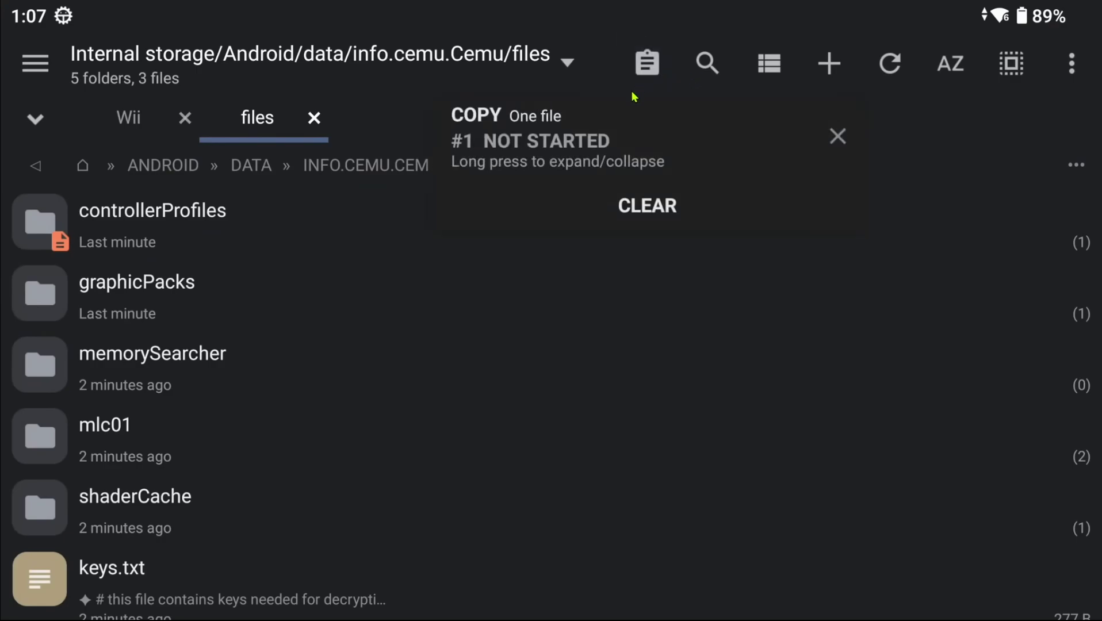
left_click(571, 141)
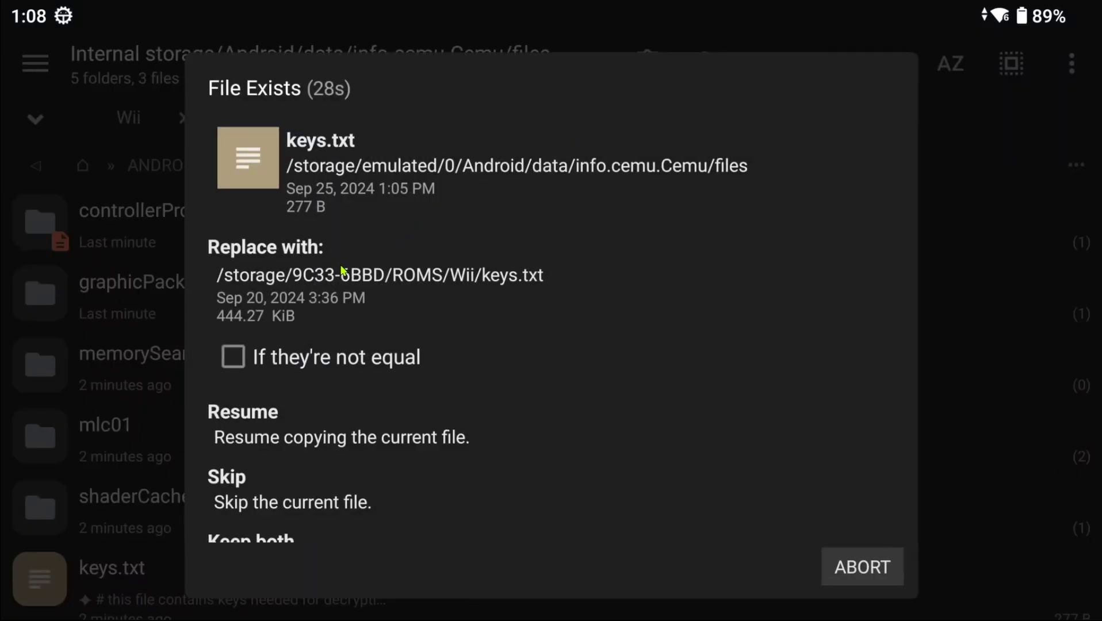
left_click(331, 280)
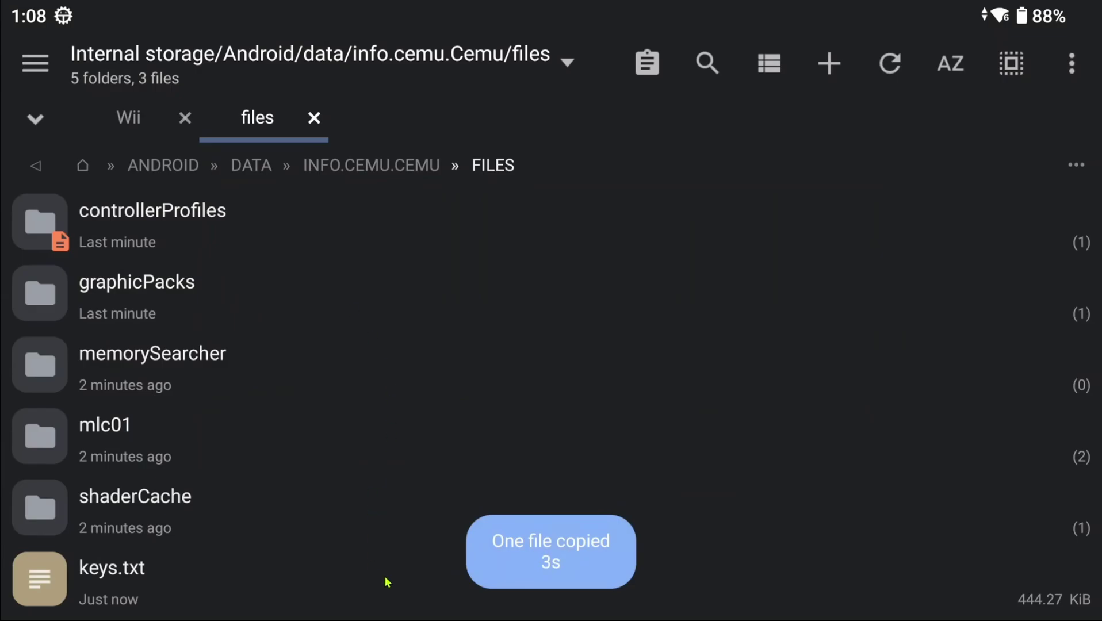
left_click_drag(385, 613, 393, 523)
key("super")
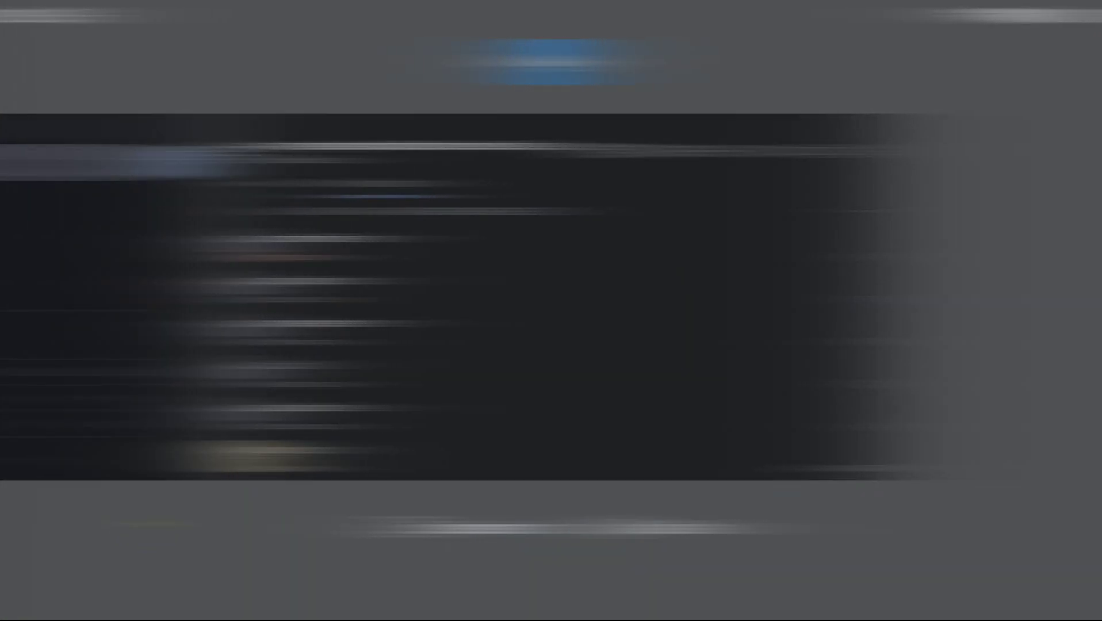
- Launch Cemu from the home screen, scroll through the Wii U game list, and pull to refresh
left_click_drag(128, 164, 183, 192)
left_click(145, 158)
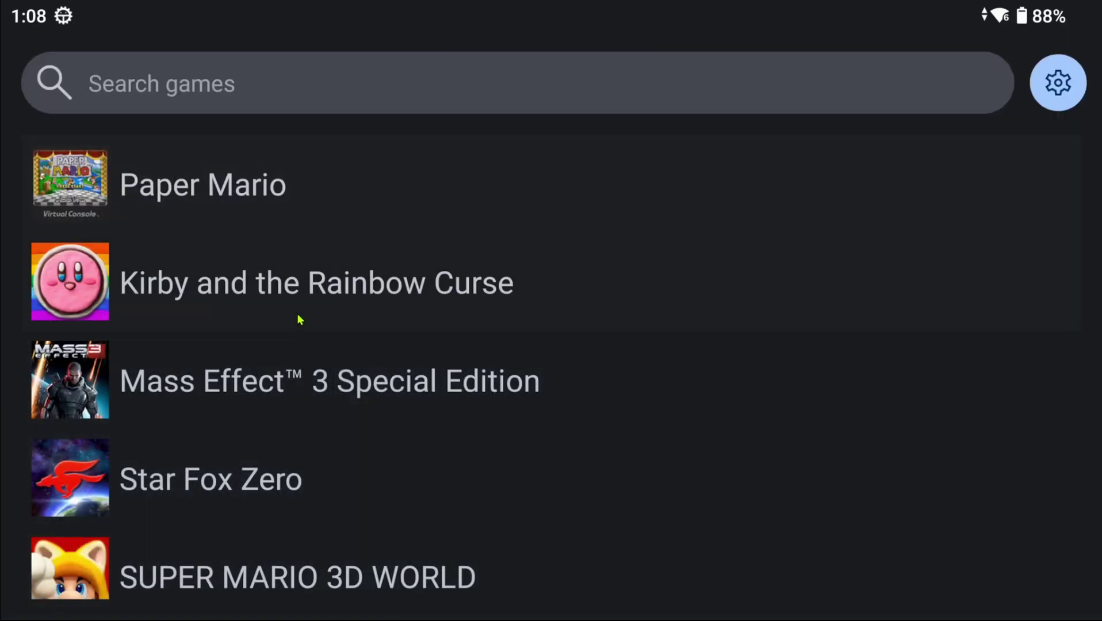
scroll(366, 364, "down", 5)
left_click_drag(386, 516, 435, 236)
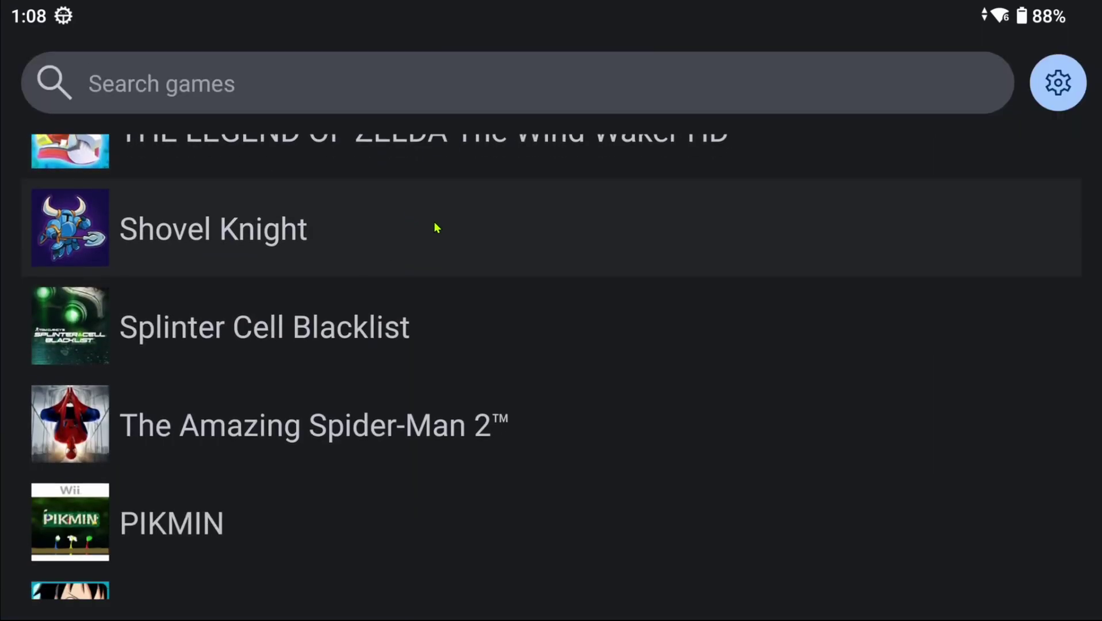
left_click_drag(345, 504, 396, 266)
left_click_drag(426, 511, 450, 275)
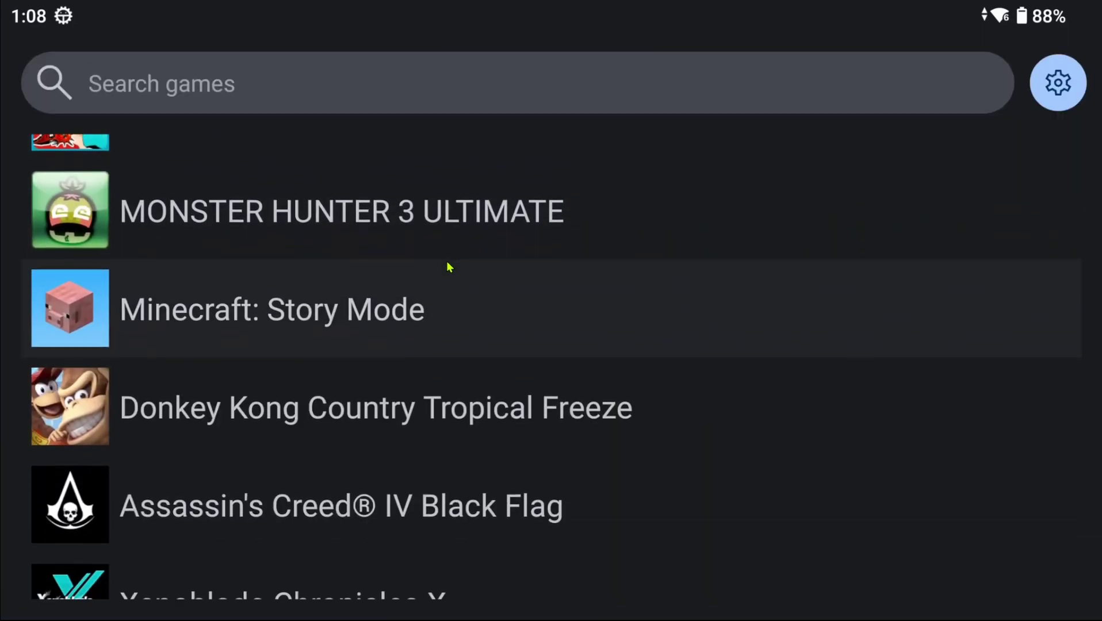
left_click_drag(401, 533, 386, 239)
left_click_drag(298, 272, 288, 461)
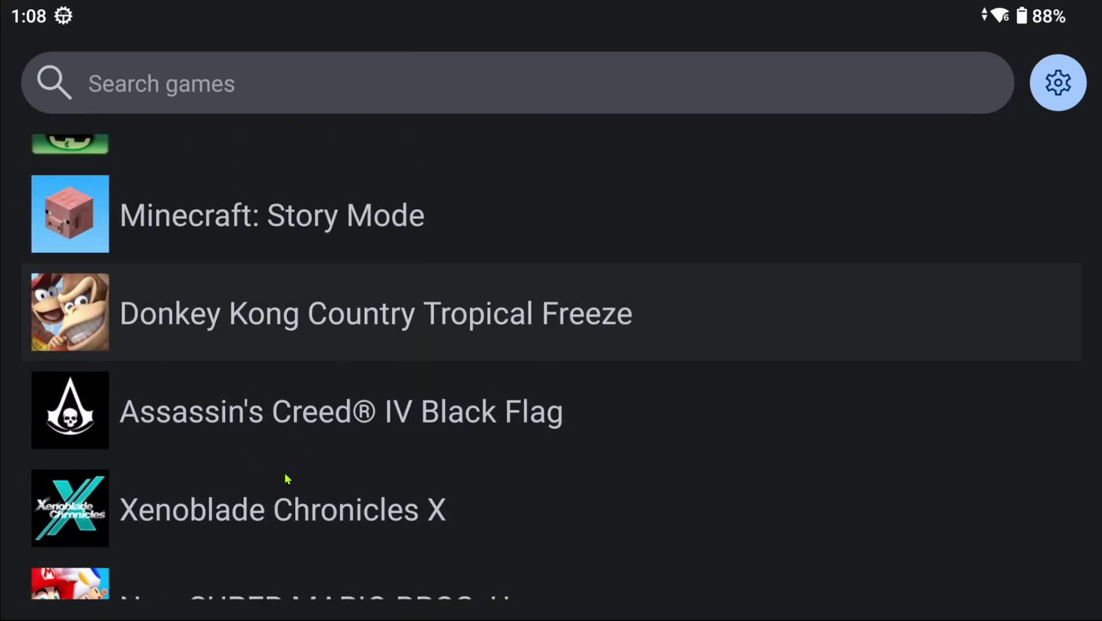
left_click_drag(389, 222, 387, 618)
left_click_drag(401, 271, 389, 569)
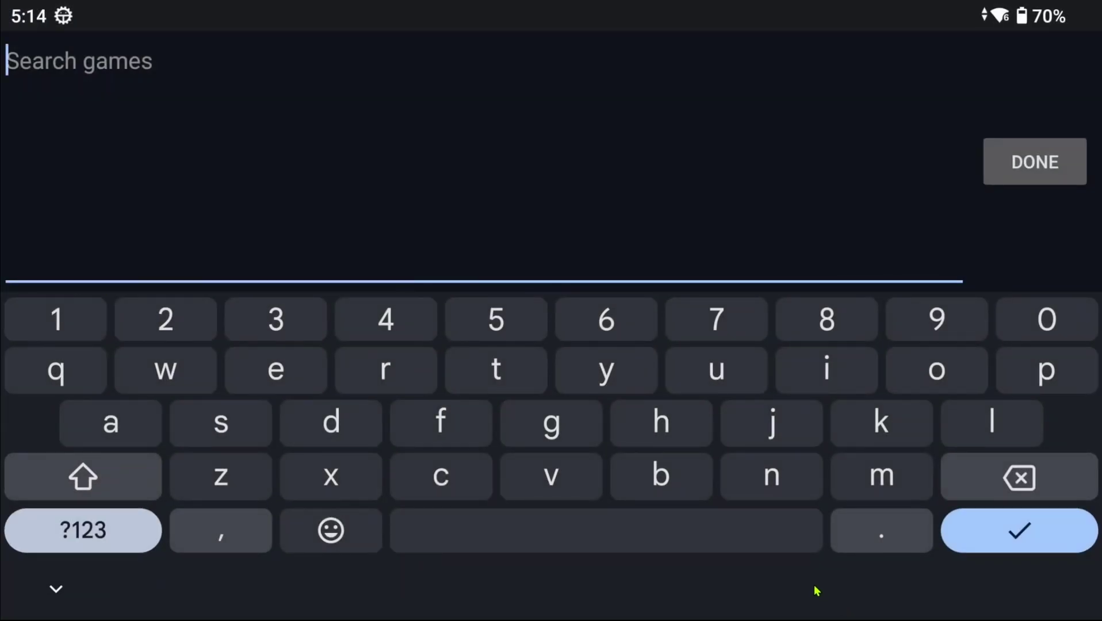
- Open Settings > Graphic packs and select the New Super Mario Bros. U packs
key("Escape")
left_click(1055, 81)
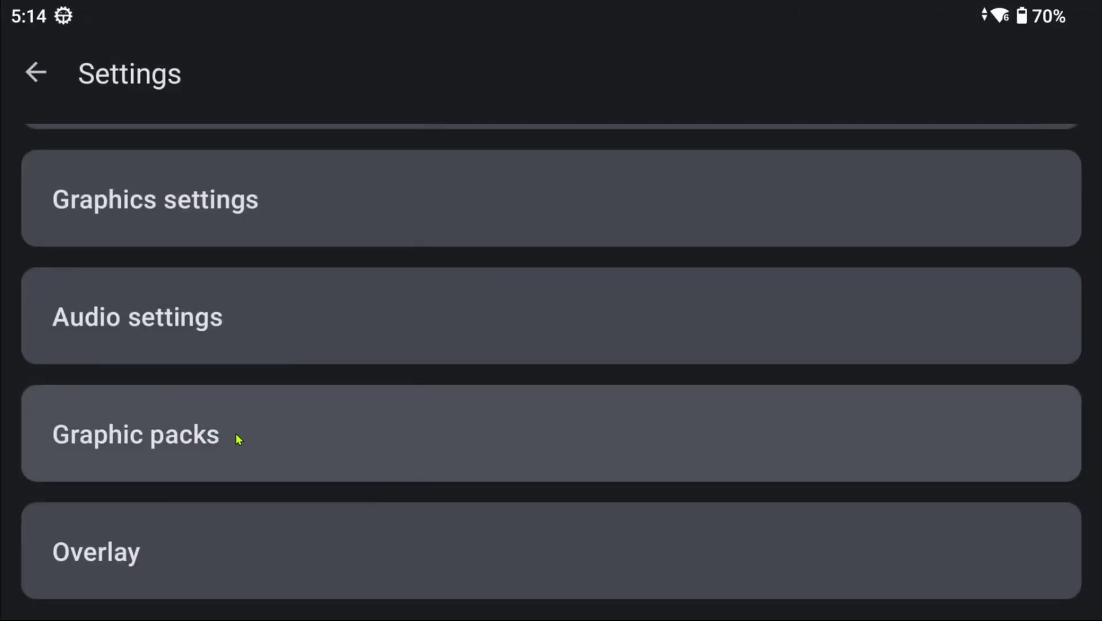
left_click(239, 440)
left_click(215, 437)
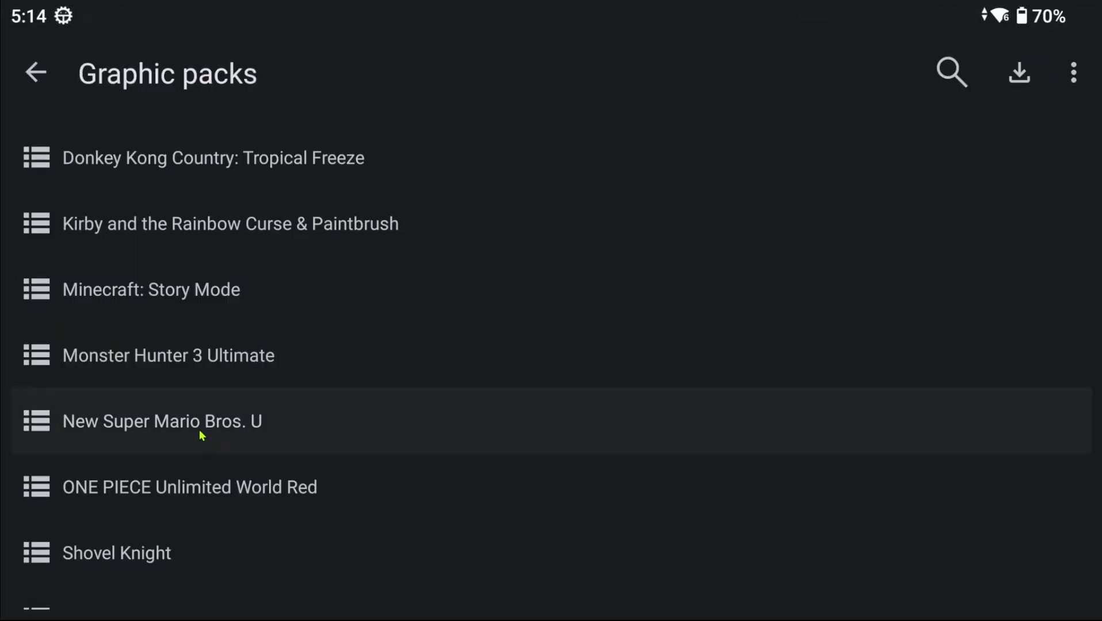